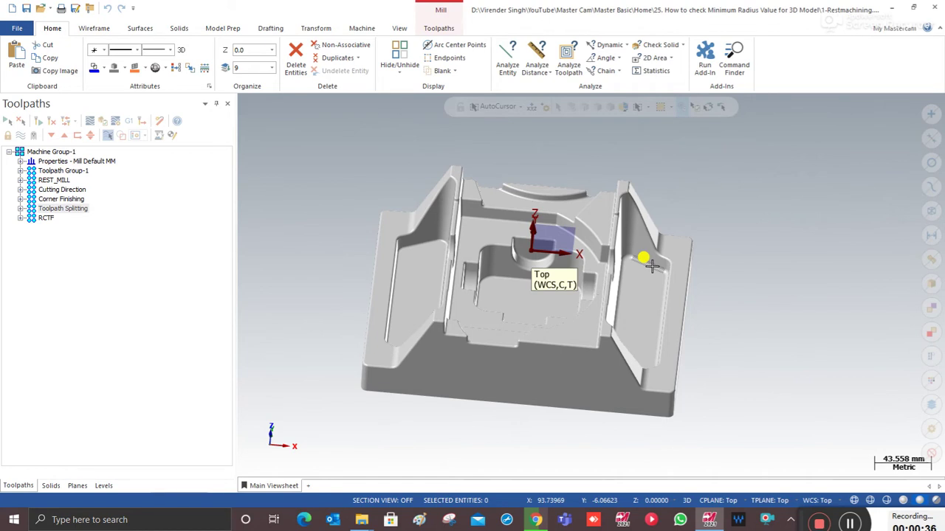
Open the Curvature analysis for the solid model and move its dialog clear of the edge.
{"action": "mouse_move", "coordinate": [694, 293]}
{"action": "middle_mouse_down"}
{"action": "mouse_move", "coordinate": [731, 301]}
{"action": "mouse_move", "coordinate": [720, 308]}
{"action": "mouse_move", "coordinate": [730, 312]}
{"action": "mouse_move", "coordinate": [766, 302]}
{"action": "mouse_move", "coordinate": [717, 304]}
{"action": "middle_mouse_up"}
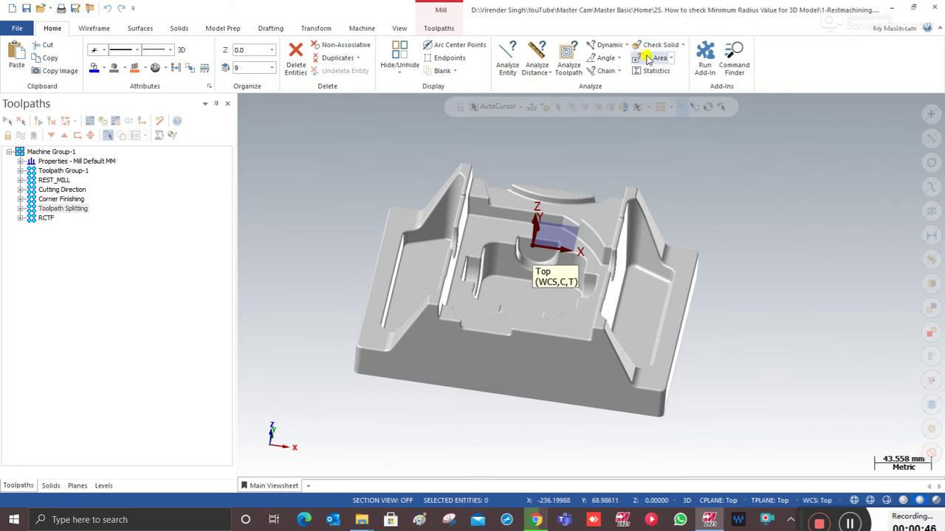
{"action": "left_click", "coordinate": [684, 45]}
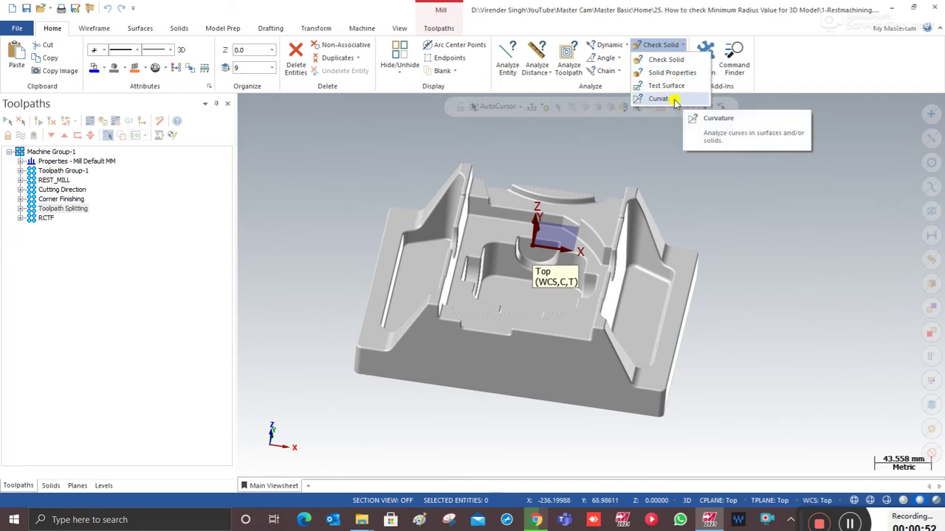
{"action": "left_click", "coordinate": [664, 98]}
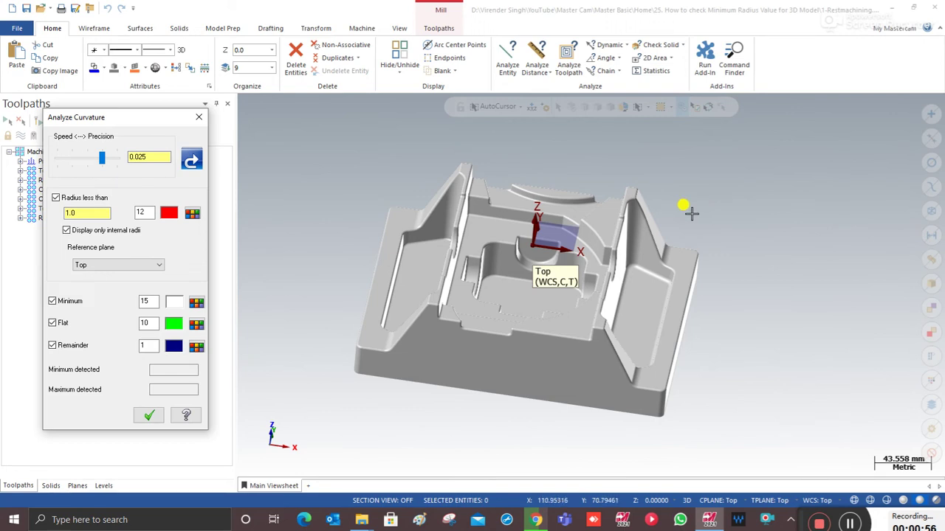
{"action": "left_click_drag", "start_coordinate": [130, 127], "coordinate": [151, 123]}
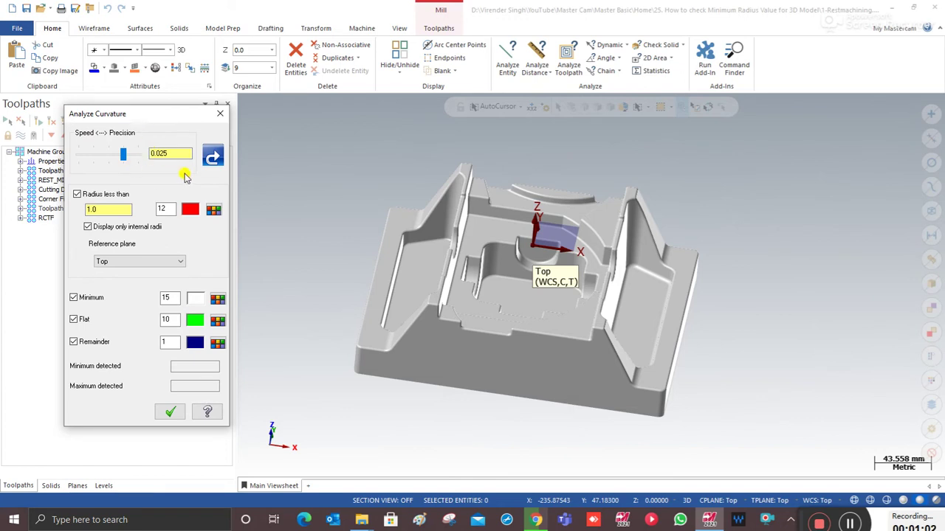
Run the curvature analysis for radii less than 5.0, with the restriction to internal radii turned off, and inspect the highlighted fillets.
{"action": "double_click", "coordinate": [111, 210]}
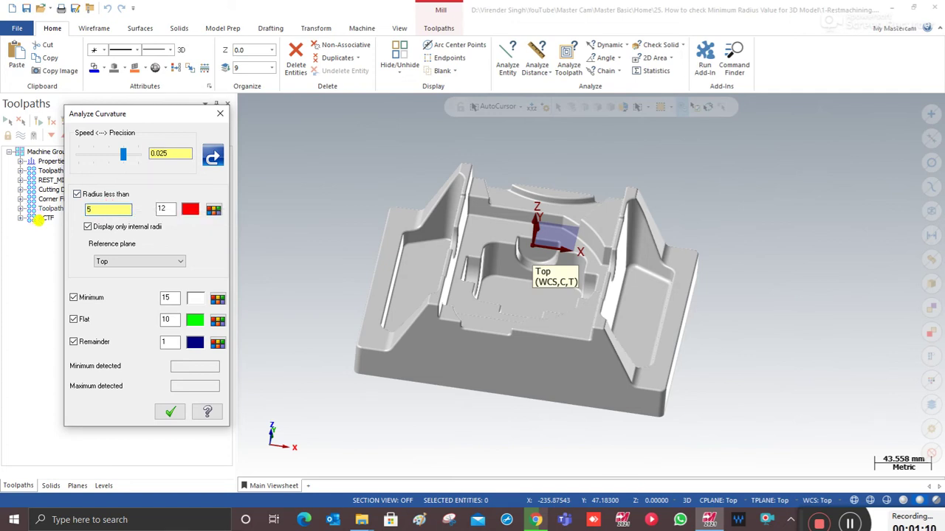
{"action": "left_click", "coordinate": [88, 228]}
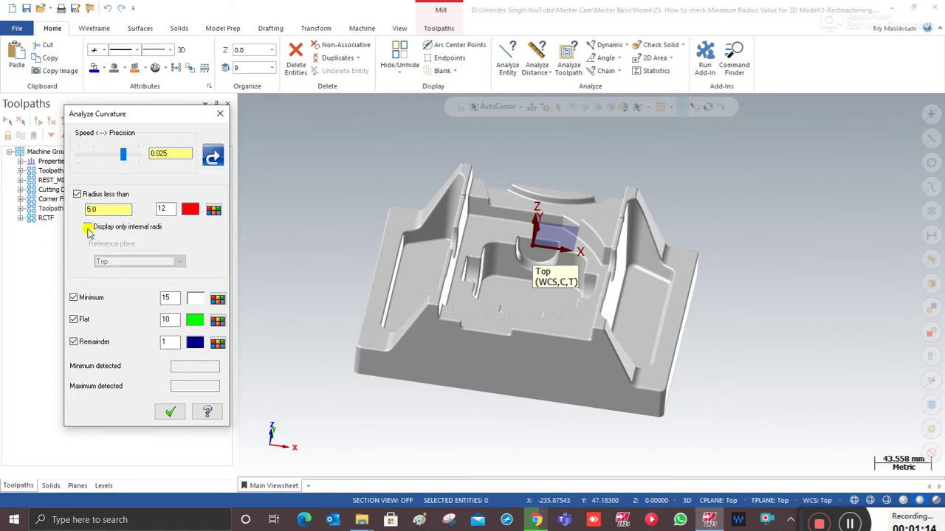
{"action": "left_click", "coordinate": [211, 157]}
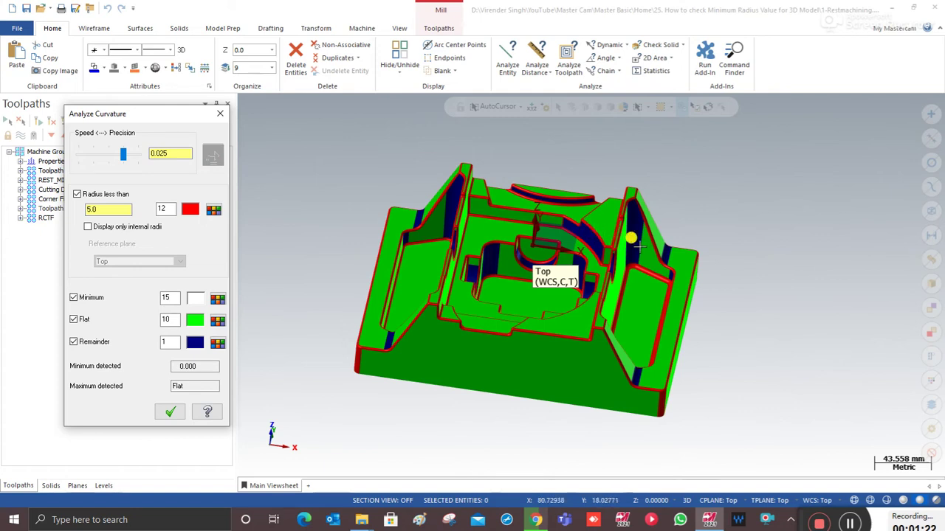
{"action": "mouse_move", "coordinate": [540, 298]}
{"action": "middle_mouse_down"}
{"action": "mouse_move", "coordinate": [563, 302]}
{"action": "mouse_move", "coordinate": [557, 274]}
{"action": "mouse_move", "coordinate": [559, 295]}
{"action": "middle_mouse_up"}
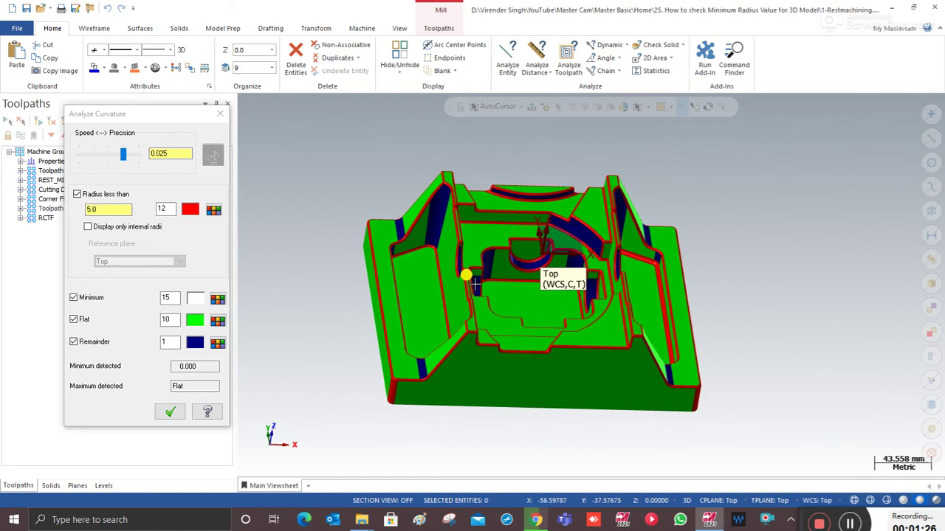
{"action": "scroll", "coordinate": [403, 241], "scroll_direction": "up", "scroll_amount": 5}
{"action": "scroll", "coordinate": [393, 220], "scroll_direction": "down", "scroll_amount": 7}
{"action": "scroll", "coordinate": [418, 247], "scroll_direction": "up", "scroll_amount": 5}
{"action": "mouse_move", "coordinate": [417, 247]}
{"action": "middle_mouse_down"}
{"action": "mouse_move", "coordinate": [349, 240]}
{"action": "mouse_move", "coordinate": [367, 231]}
{"action": "mouse_move", "coordinate": [415, 248]}
{"action": "mouse_move", "coordinate": [455, 246]}
{"action": "mouse_move", "coordinate": [417, 255]}
{"action": "mouse_move", "coordinate": [441, 246]}
{"action": "mouse_move", "coordinate": [488, 253]}
{"action": "mouse_move", "coordinate": [456, 238]}
{"action": "middle_mouse_up"}
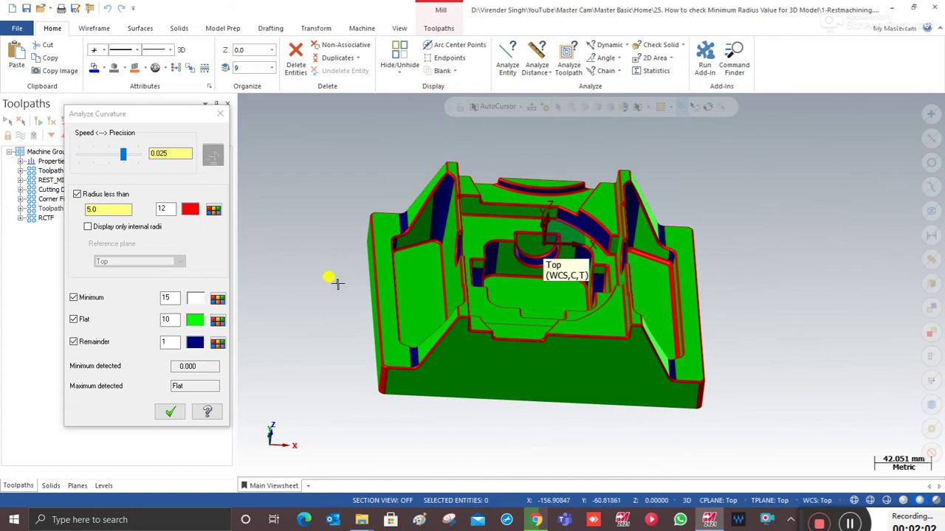
Set the radius limit of the curvature analysis to 10.0 and inspect the highlighted fillets around the model.
{"action": "double_click", "coordinate": [111, 209]}
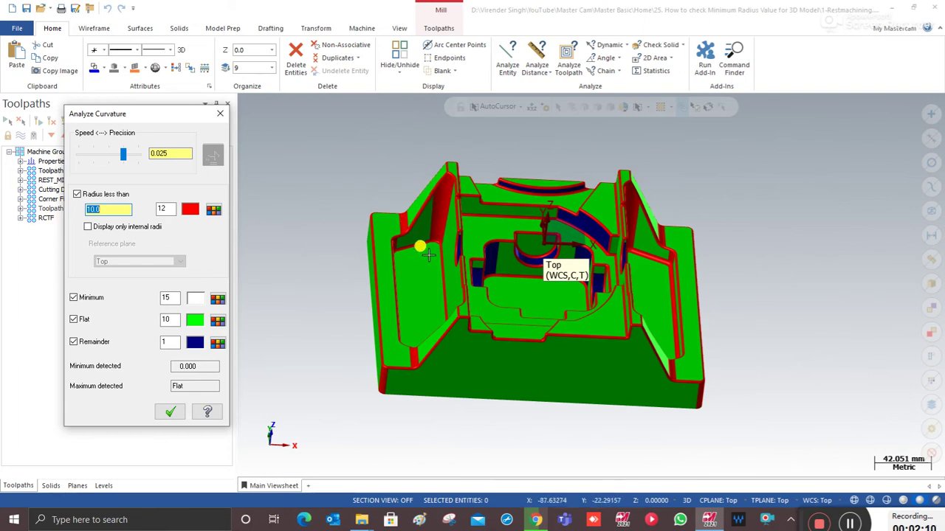
{"action": "left_click", "coordinate": [412, 272]}
{"action": "mouse_move", "coordinate": [412, 271]}
{"action": "middle_mouse_down"}
{"action": "mouse_move", "coordinate": [428, 261]}
{"action": "mouse_move", "coordinate": [413, 268]}
{"action": "mouse_move", "coordinate": [415, 253]}
{"action": "mouse_move", "coordinate": [379, 253]}
{"action": "mouse_move", "coordinate": [406, 255]}
{"action": "middle_mouse_up"}
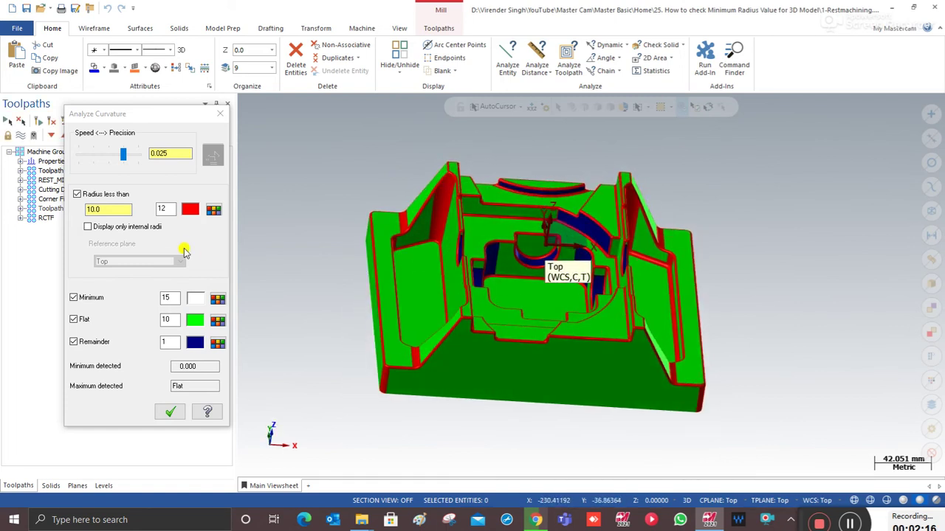
{"action": "left_click_drag", "start_coordinate": [112, 209], "coordinate": [79, 208]}
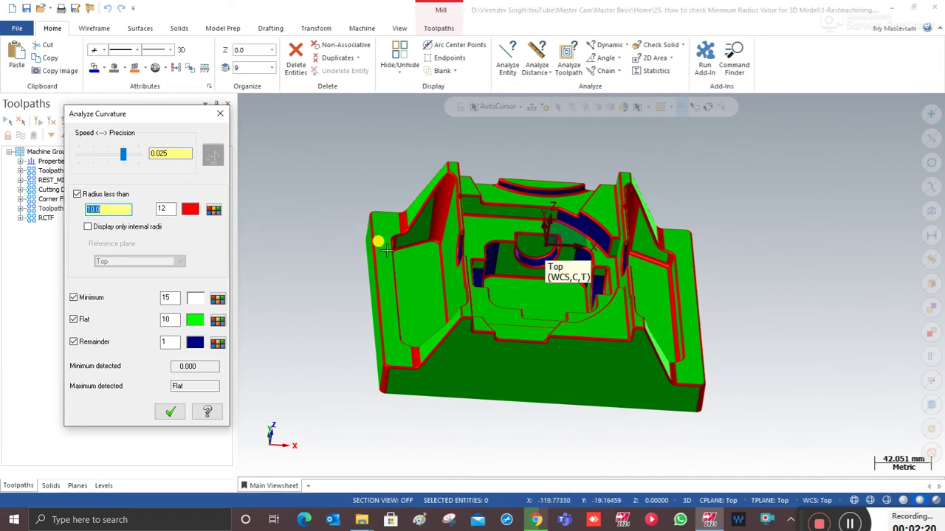
{"action": "middle_click_drag", "start_coordinate": [405, 243], "coordinate": [435, 264]}
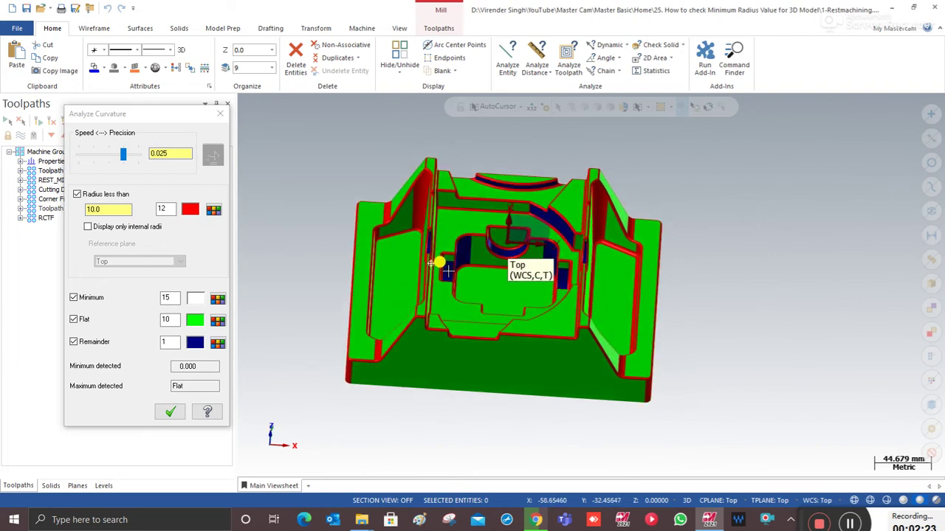
Restrict the curvature analysis to internal radii, keeping Top as the reference plane.
{"action": "left_click", "coordinate": [112, 212]}
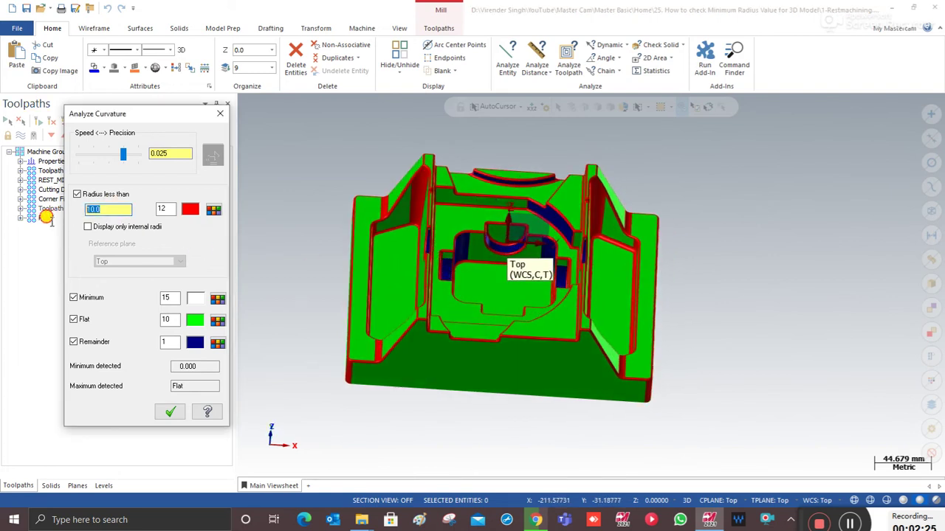
{"action": "left_click", "coordinate": [89, 228]}
{"action": "middle_click_drag", "start_coordinate": [471, 267], "coordinate": [418, 236]}
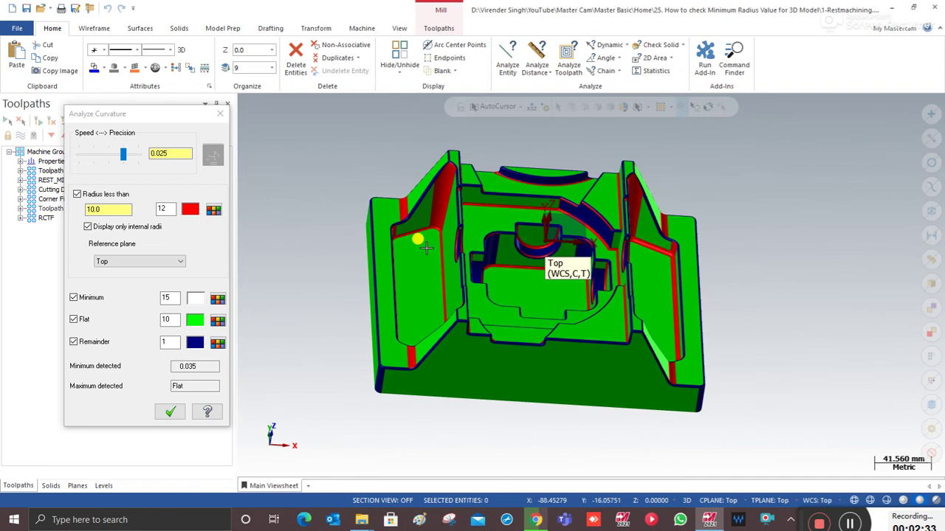
{"action": "left_click", "coordinate": [135, 262]}
{"action": "left_click", "coordinate": [135, 262]}
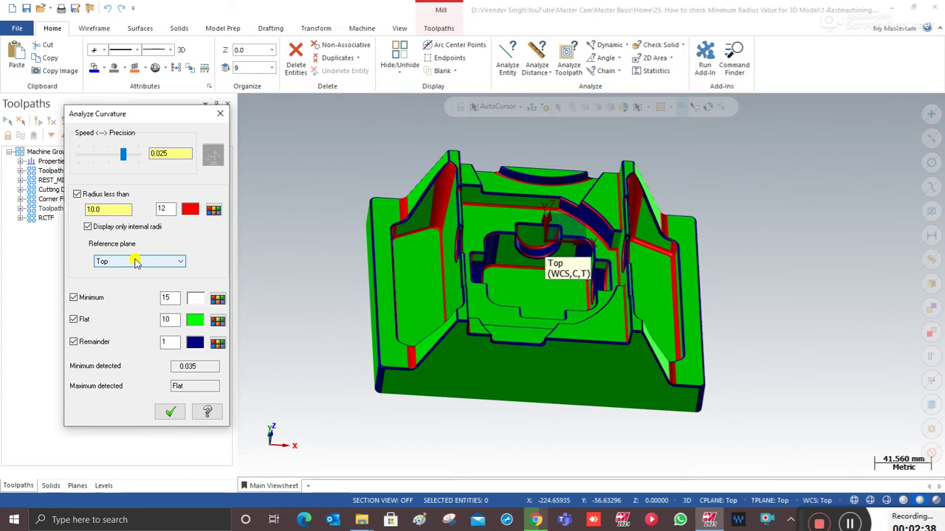
{"action": "middle_click_drag", "start_coordinate": [312, 257], "coordinate": [428, 255]}
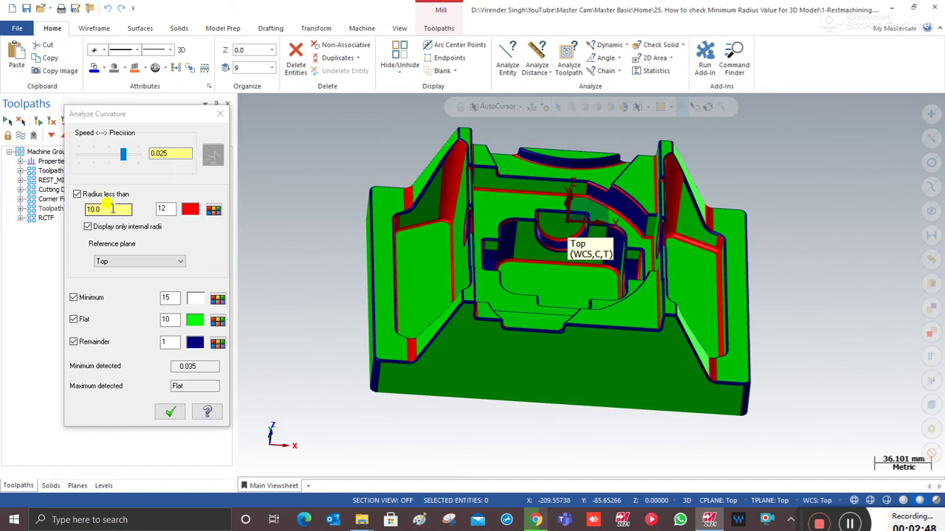
Set the radius limit to 5.0 and inspect which internal corners are highlighted from several angles.
{"action": "left_click_drag", "start_coordinate": [112, 210], "coordinate": [78, 208]}
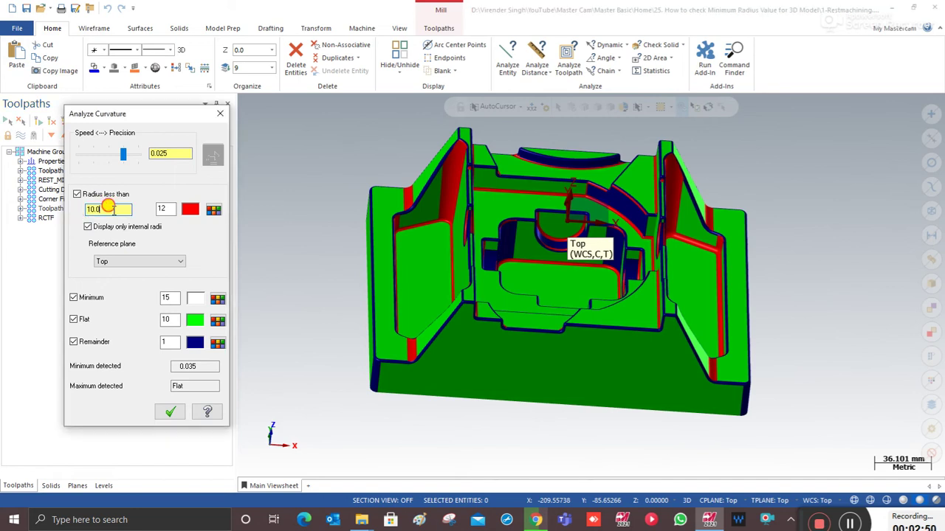
{"action": "mouse_move", "coordinate": [271, 234]}
{"action": "middle_mouse_down"}
{"action": "mouse_move", "coordinate": [313, 243]}
{"action": "mouse_move", "coordinate": [322, 234]}
{"action": "mouse_move", "coordinate": [295, 236]}
{"action": "mouse_move", "coordinate": [497, 295]}
{"action": "mouse_move", "coordinate": [305, 274]}
{"action": "middle_mouse_up"}
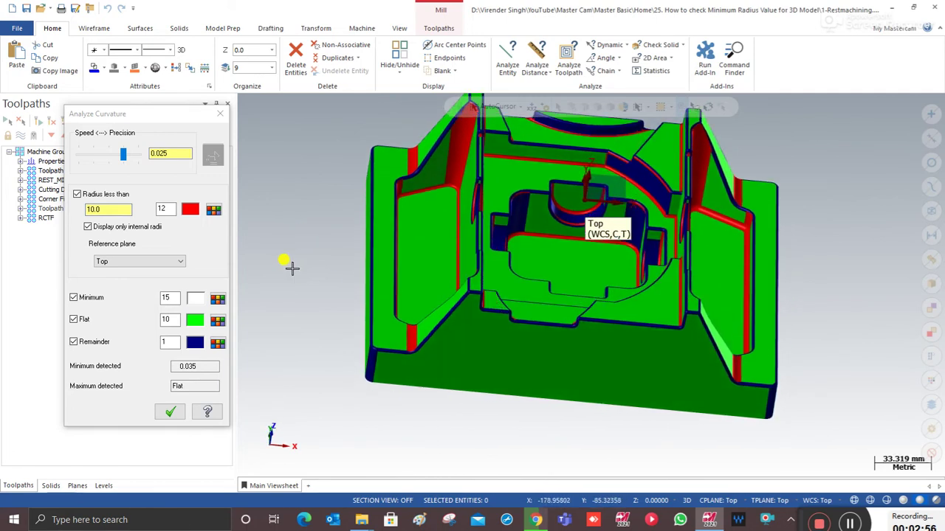
{"action": "left_click", "coordinate": [66, 214]}
{"action": "type", "text": "5"}
{"action": "key", "text": "Return"}
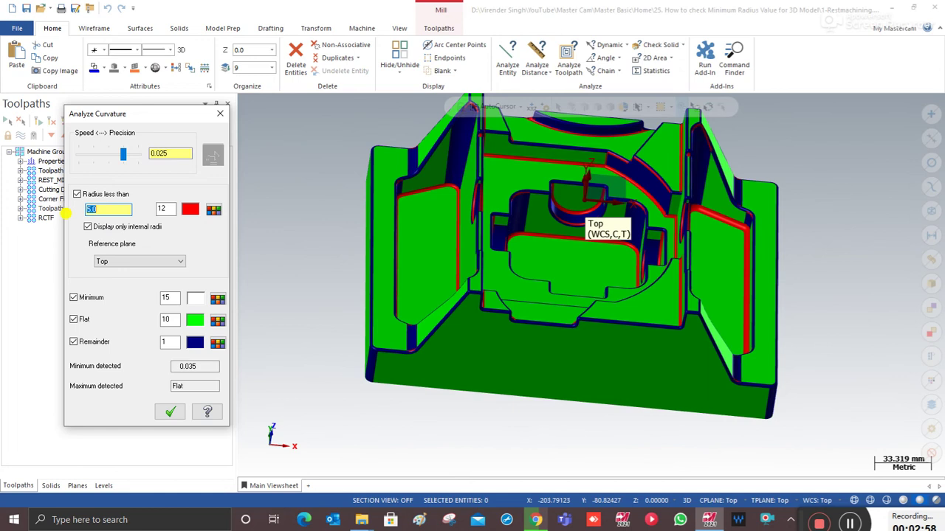
{"action": "middle_click_drag", "start_coordinate": [519, 338], "coordinate": [565, 346]}
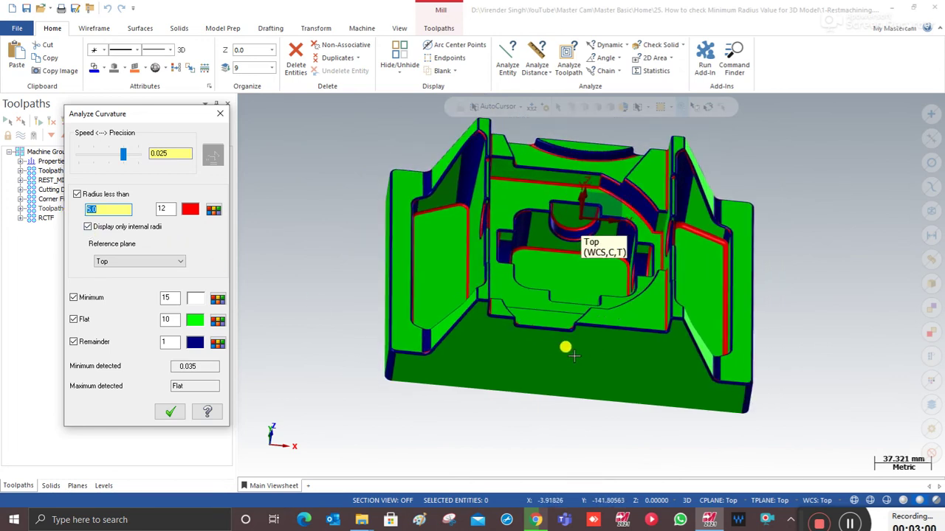
{"action": "middle_click_drag", "start_coordinate": [508, 404], "coordinate": [466, 349]}
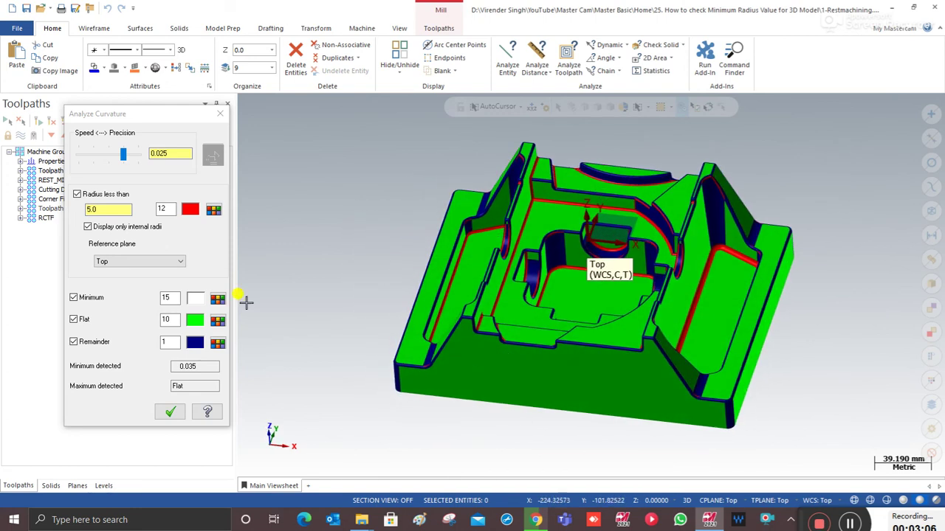
Reduce the radius limit to 3.0 and check the internal corners of the pockets and side walls.
{"action": "double_click", "coordinate": [123, 209]}
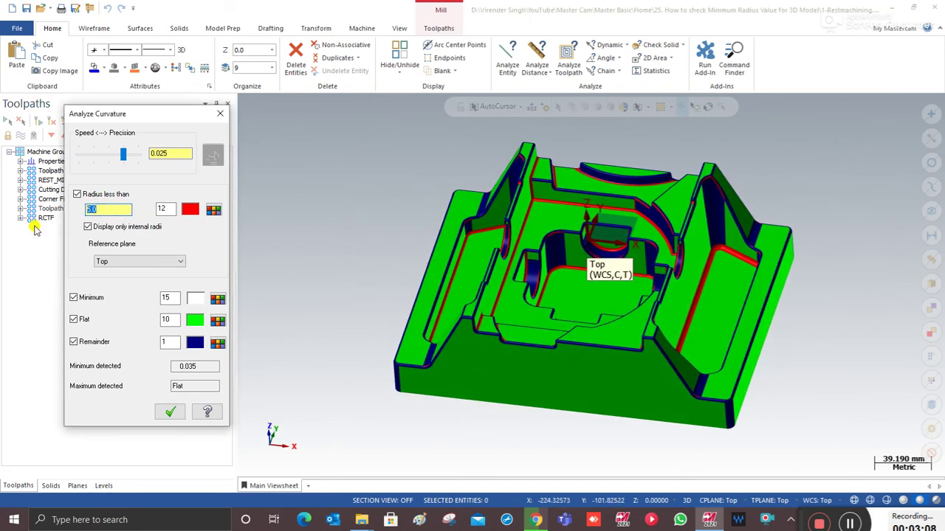
{"action": "type", "text": "3"}
{"action": "key", "text": "Return"}
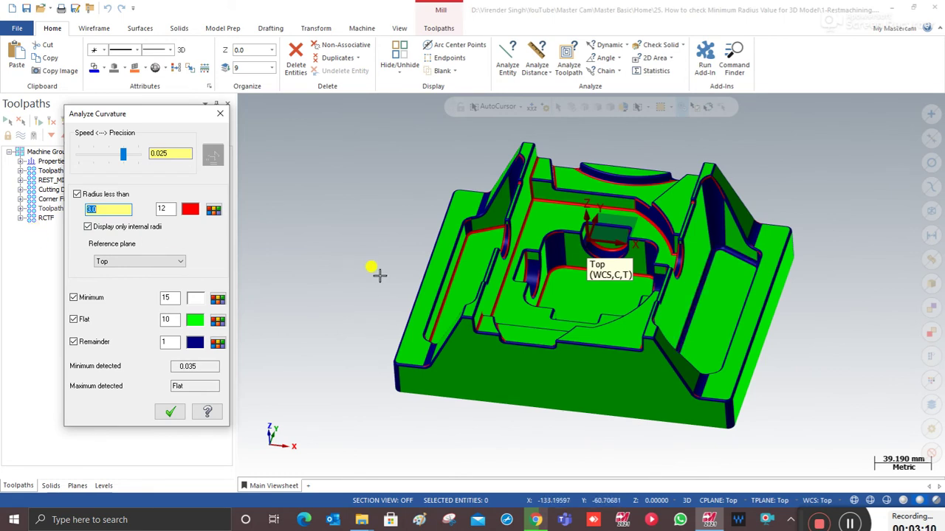
{"action": "scroll", "coordinate": [705, 269], "scroll_direction": "up", "scroll_amount": 2}
{"action": "middle_click_drag", "start_coordinate": [682, 280], "coordinate": [460, 257]}
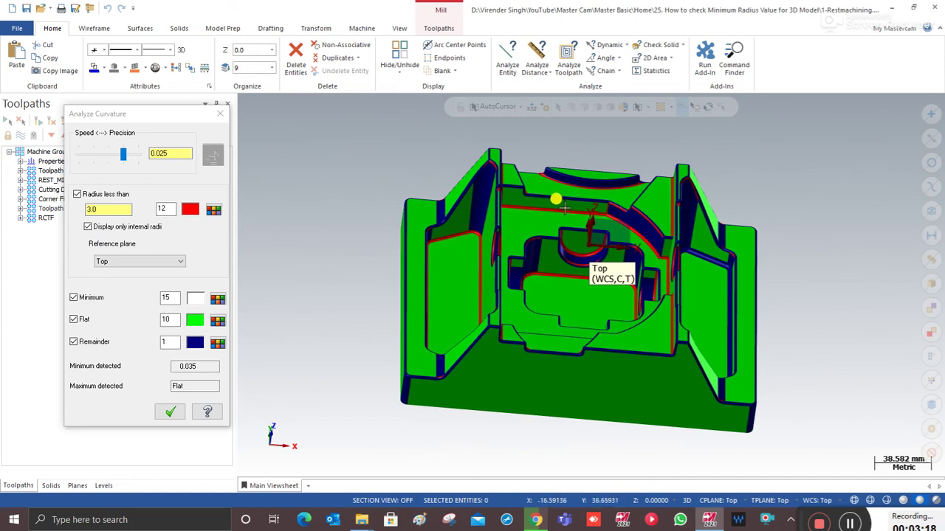
Test the internal radii with a limit of 2.0, and reduce the radius limit further to 1.0.
{"action": "left_click_drag", "start_coordinate": [107, 213], "coordinate": [58, 214]}
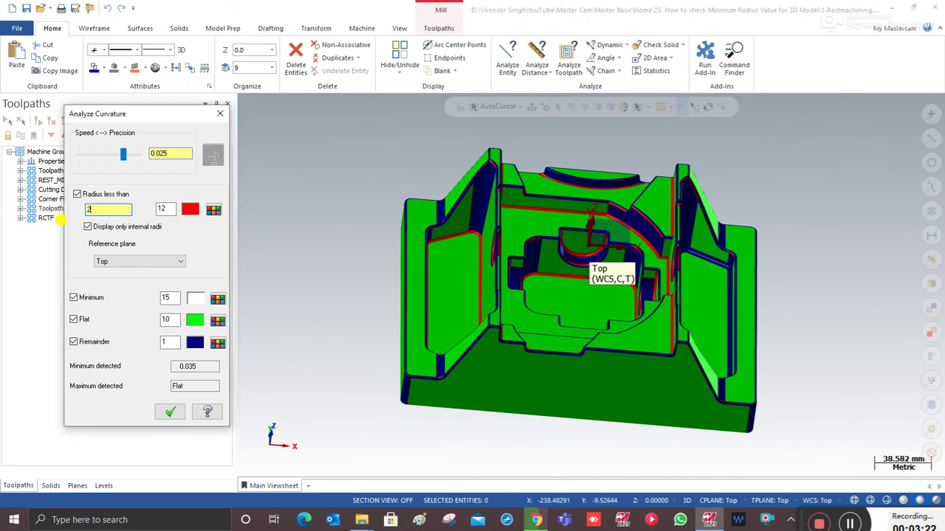
{"action": "middle_click_drag", "start_coordinate": [354, 246], "coordinate": [332, 246]}
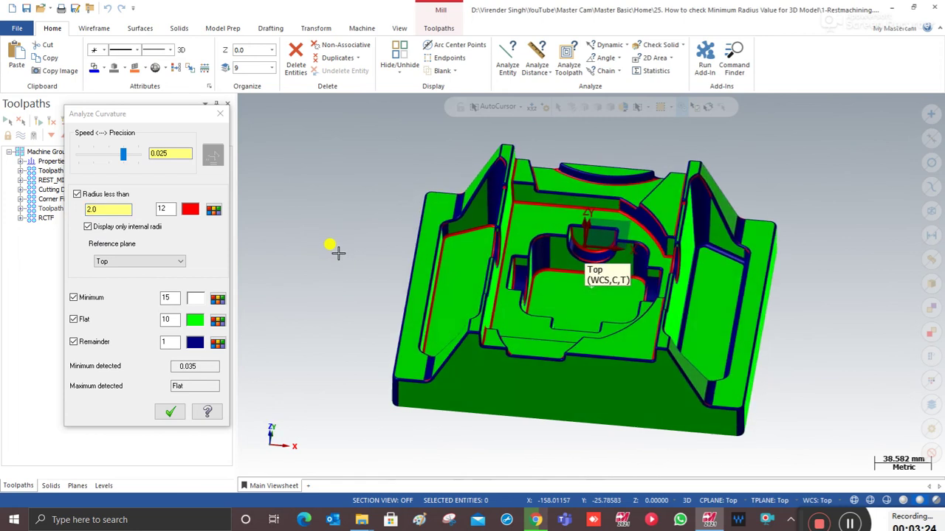
{"action": "left_click_drag", "start_coordinate": [103, 211], "coordinate": [46, 227]}
{"action": "key", "text": "Return"}
{"action": "middle_click_drag", "start_coordinate": [219, 259], "coordinate": [470, 263]}
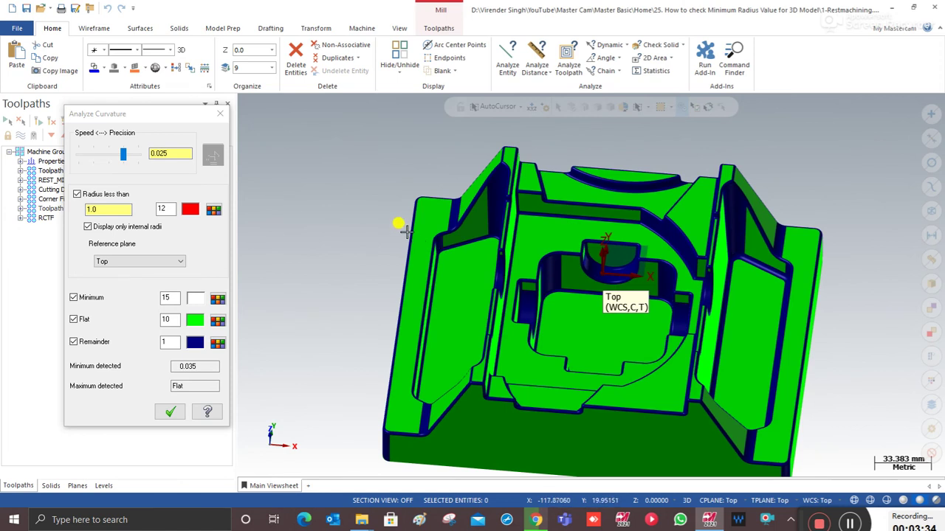
{"action": "left_click", "coordinate": [96, 210]}
{"action": "scroll", "coordinate": [313, 263], "scroll_direction": "down", "scroll_amount": 1}
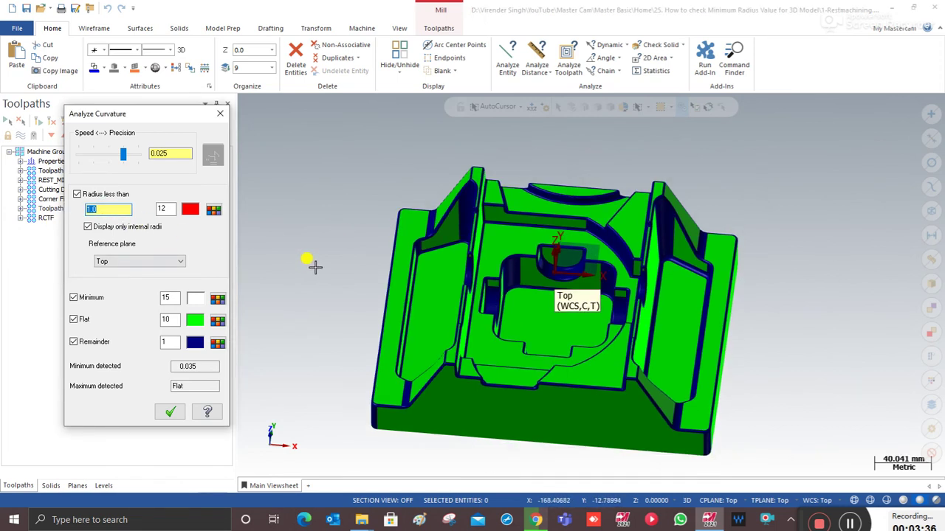
Examine the whole model for any internal corners highlighted as smaller than the 1.0 radius limit.
{"action": "mouse_move", "coordinate": [449, 281]}
{"action": "middle_mouse_down"}
{"action": "mouse_move", "coordinate": [479, 270]}
{"action": "mouse_move", "coordinate": [462, 279]}
{"action": "middle_mouse_up"}
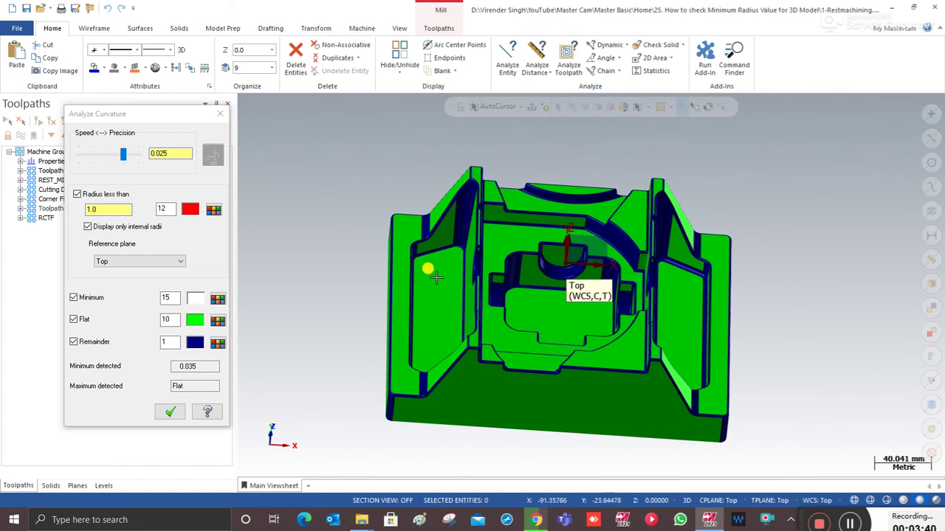
{"action": "scroll", "coordinate": [455, 283], "scroll_direction": "down", "scroll_amount": 2}
{"action": "scroll", "coordinate": [464, 297], "scroll_direction": "up", "scroll_amount": 2}
{"action": "mouse_move", "coordinate": [465, 298]}
{"action": "middle_mouse_down"}
{"action": "mouse_move", "coordinate": [468, 307]}
{"action": "mouse_move", "coordinate": [468, 297]}
{"action": "middle_mouse_up"}
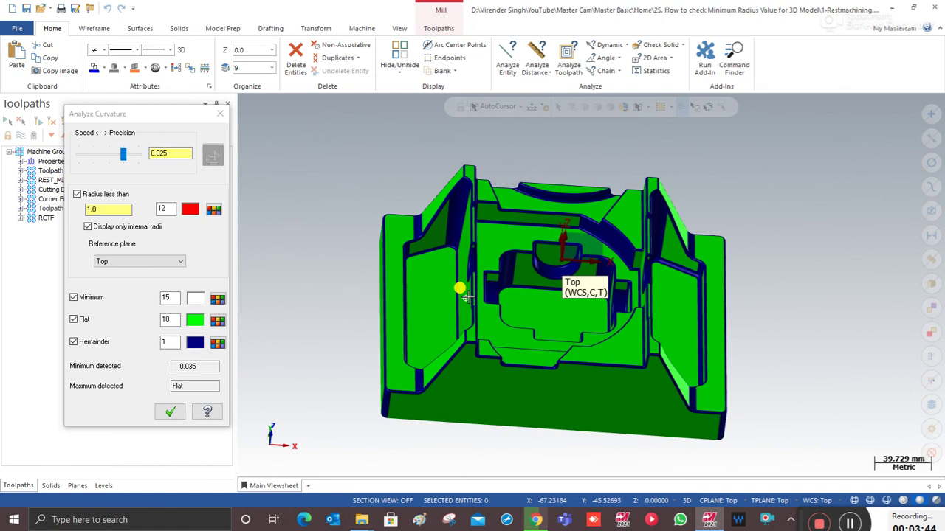
{"action": "scroll", "coordinate": [461, 297], "scroll_direction": "down", "scroll_amount": 2}
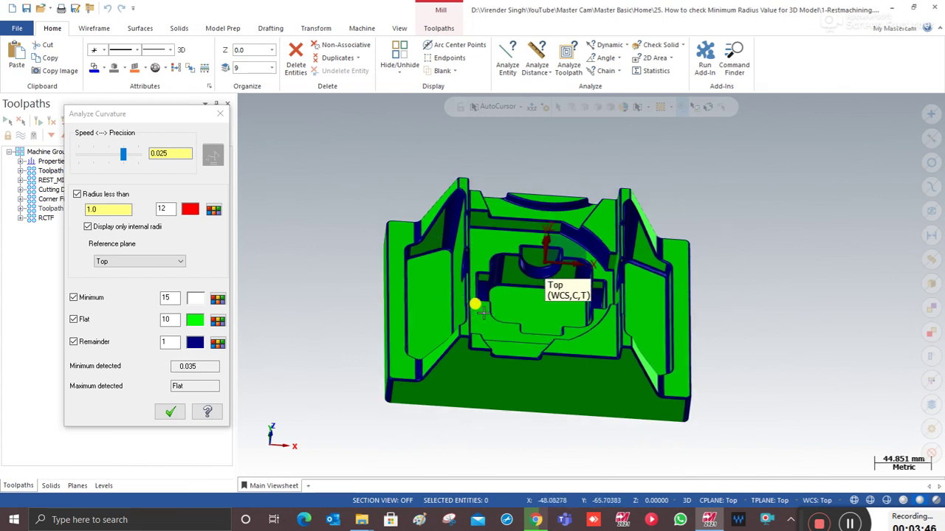
{"action": "scroll", "coordinate": [504, 310], "scroll_direction": "up", "scroll_amount": 2}
{"action": "middle_click_drag", "start_coordinate": [504, 309], "coordinate": [513, 322]}
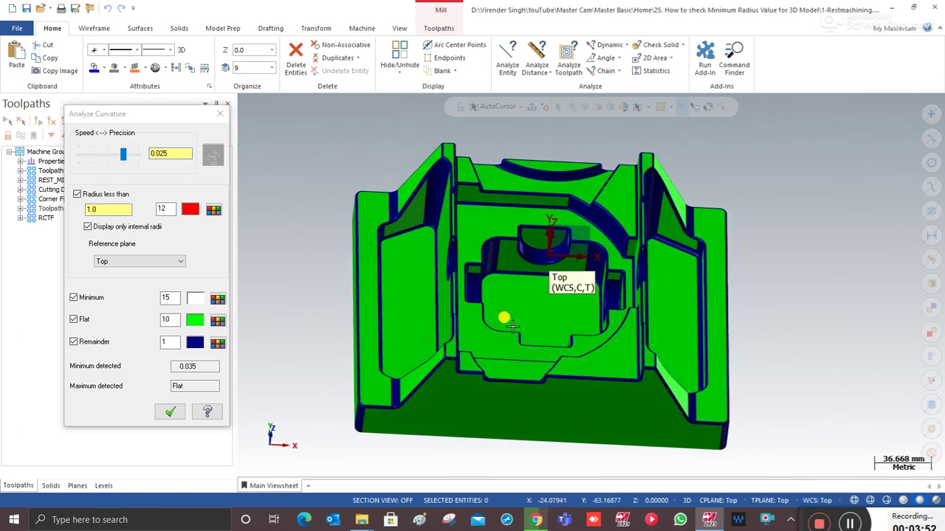
{"action": "scroll", "coordinate": [512, 325], "scroll_direction": "down", "scroll_amount": 1}
{"action": "mouse_move", "coordinate": [514, 304]}
{"action": "middle_mouse_down"}
{"action": "mouse_move", "coordinate": [521, 296]}
{"action": "mouse_move", "coordinate": [511, 299]}
{"action": "middle_mouse_up"}
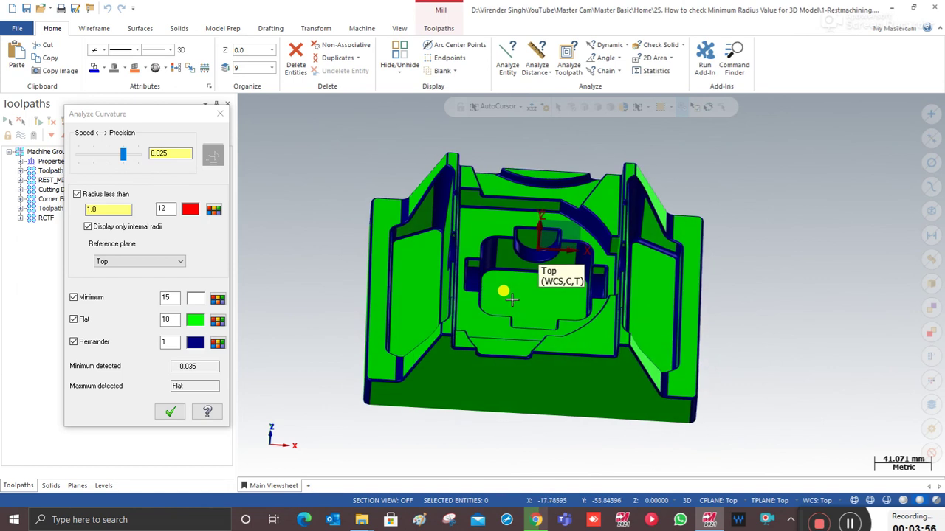